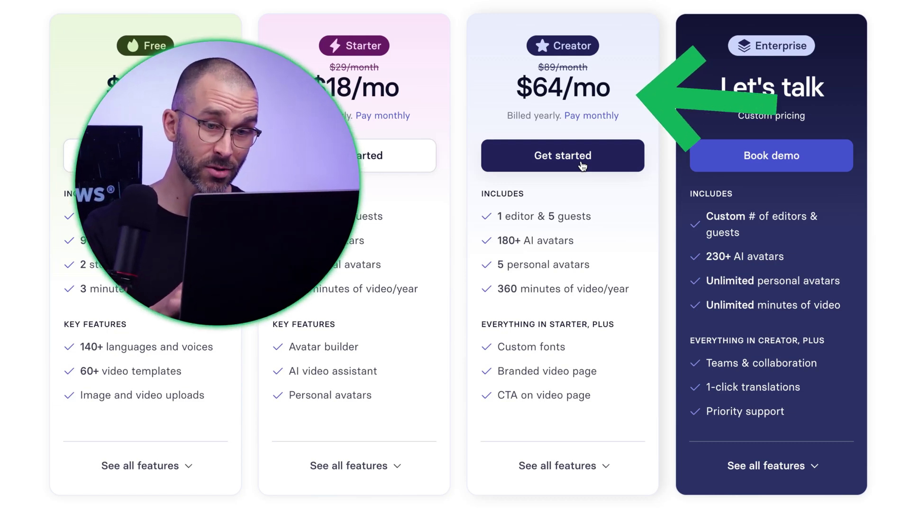
# Choose Get started on the $64/mo Creator plan to begin signing up.
pyautogui.click(582, 161)
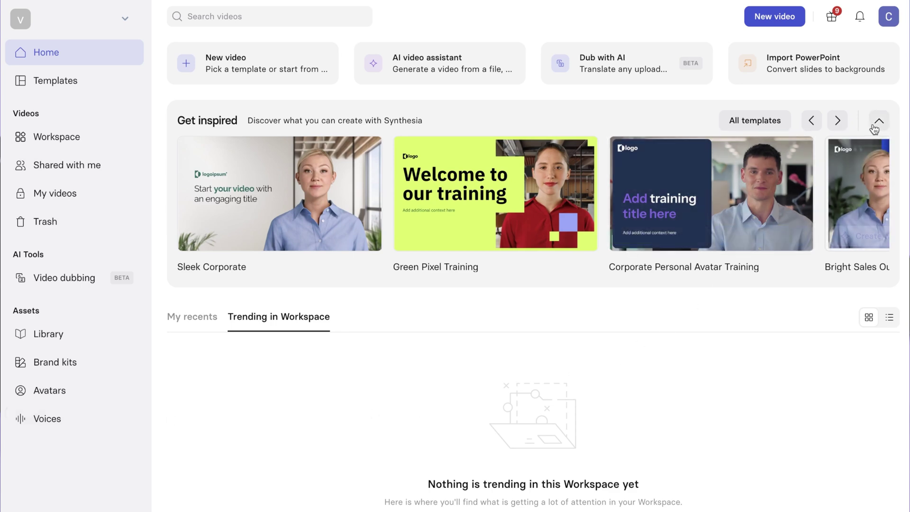
# Page through four more Get inspired templates, then open the New video template picker.
pyautogui.click(837, 121)
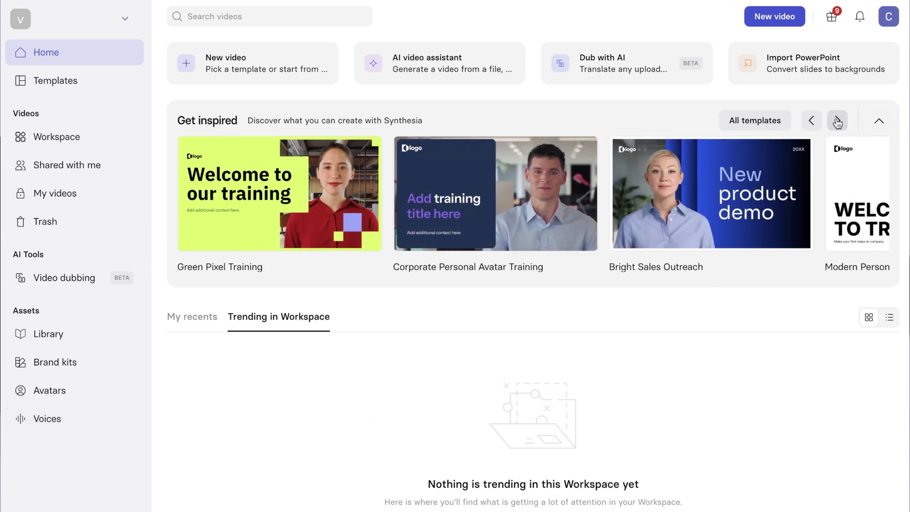
pyautogui.click(838, 121)
pyautogui.click(837, 122)
pyautogui.click(837, 121)
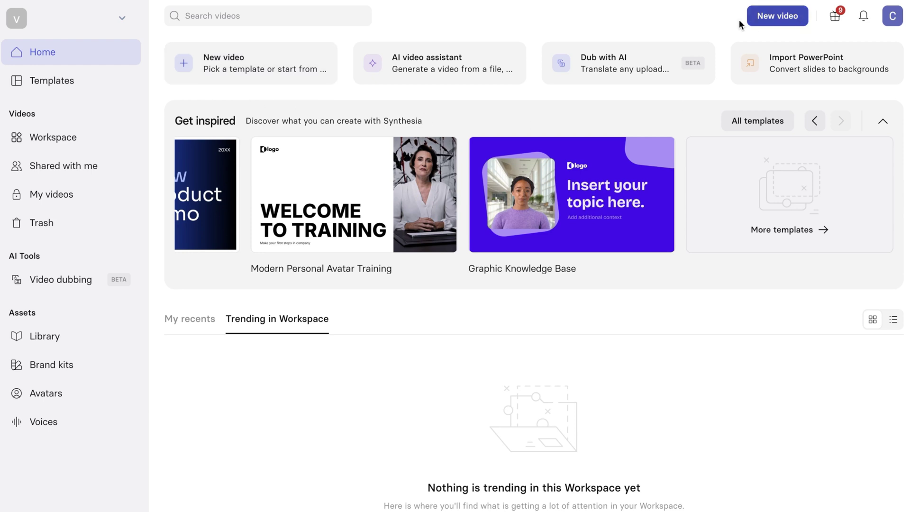
pyautogui.click(291, 64)
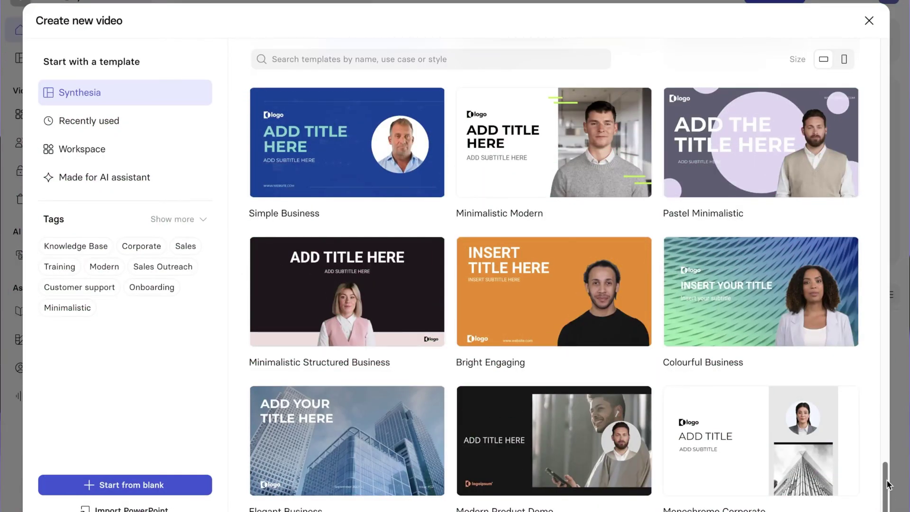
# Scroll the template grid and use the Playful Training template for the new video.
pyautogui.scroll(-4, 887, 482)
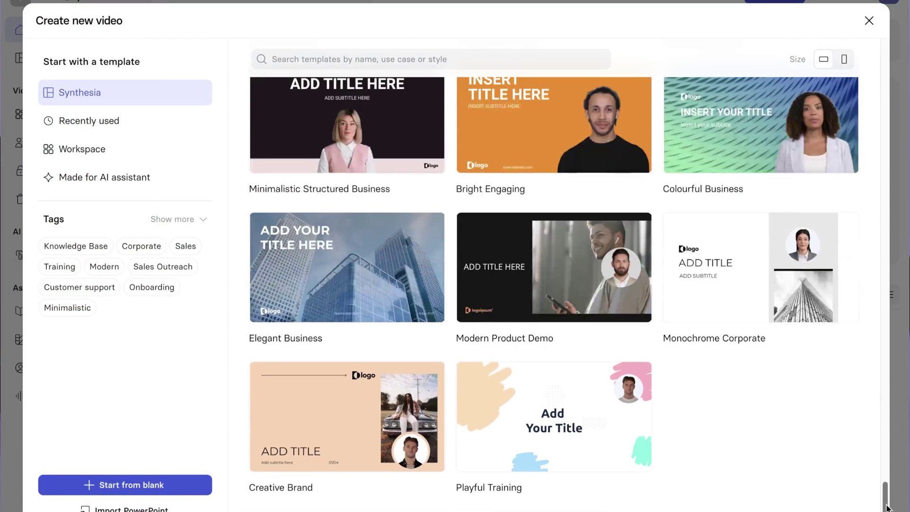
pyautogui.moveTo(602, 461)
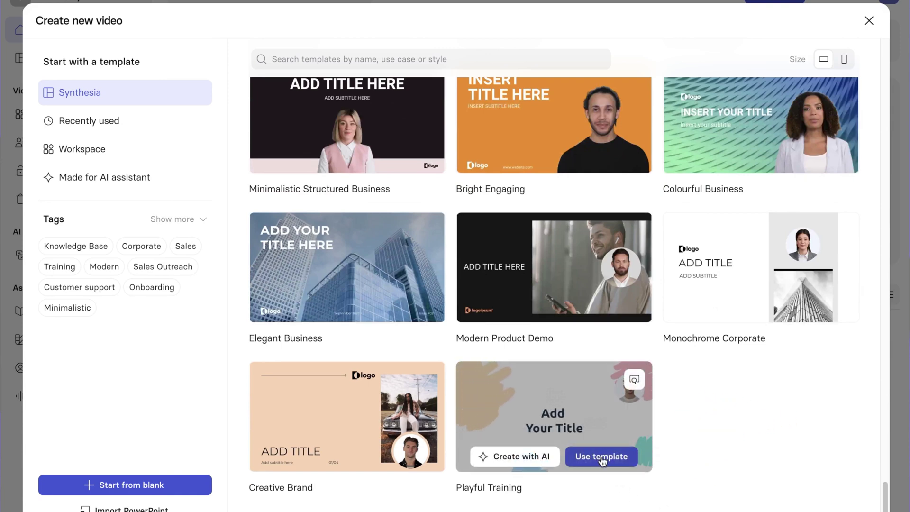
pyautogui.click(602, 457)
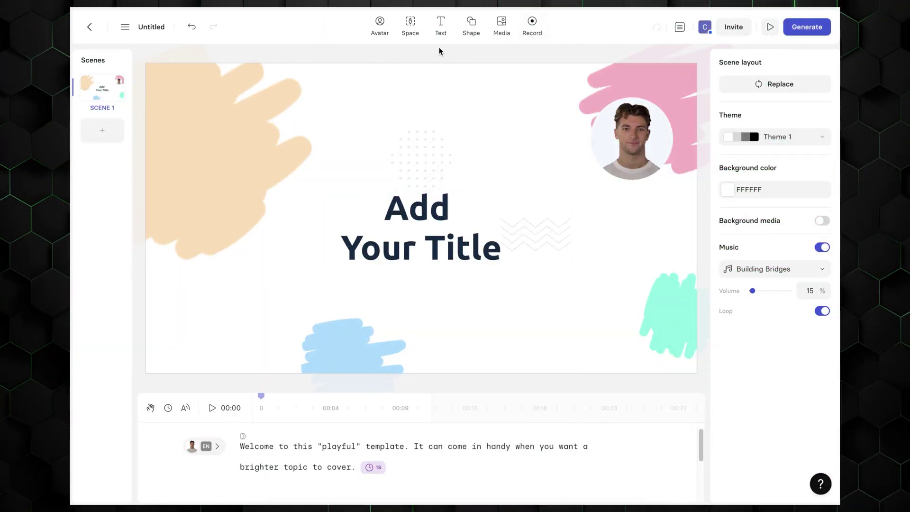
# Add the woman in the dark pinstripe blazer from the avatar list as presenter.
pyautogui.click(380, 28)
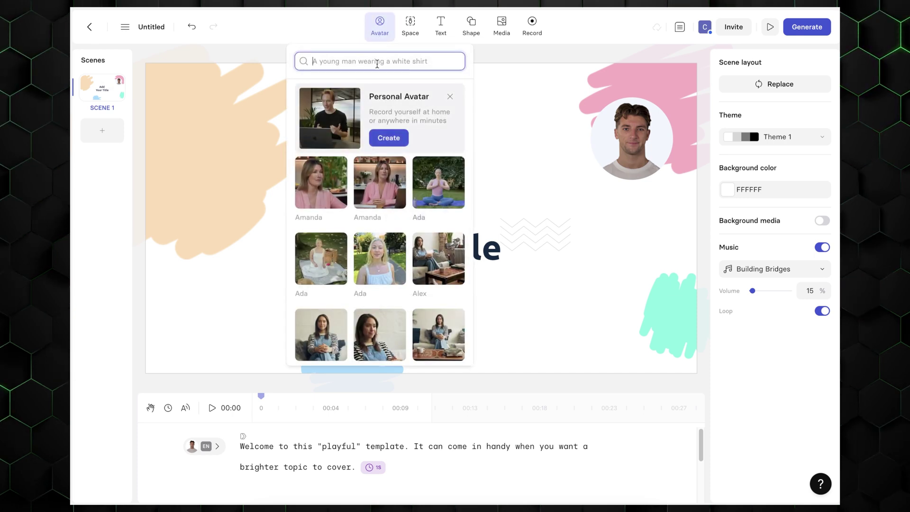
pyautogui.scroll(-10, 472, 163)
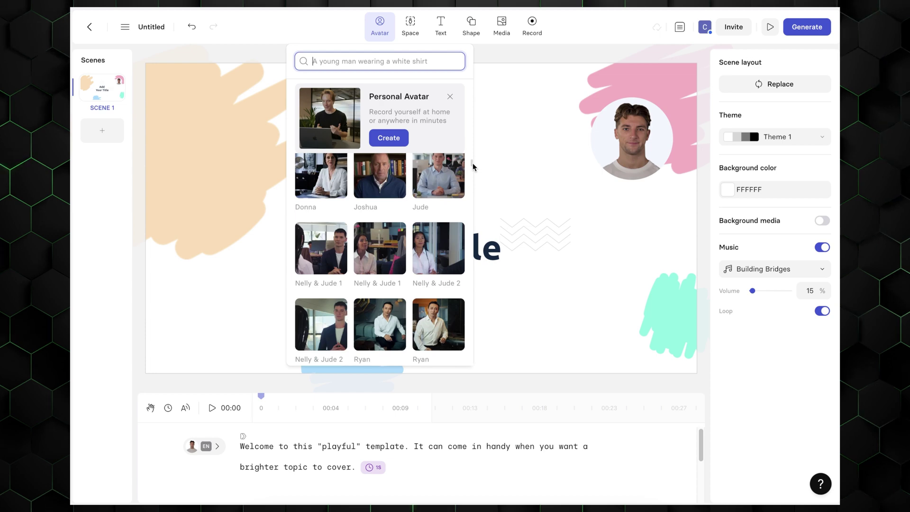
pyautogui.scroll(-10, 472, 167)
pyautogui.scroll(-2, 472, 171)
pyautogui.scroll(-10, 472, 174)
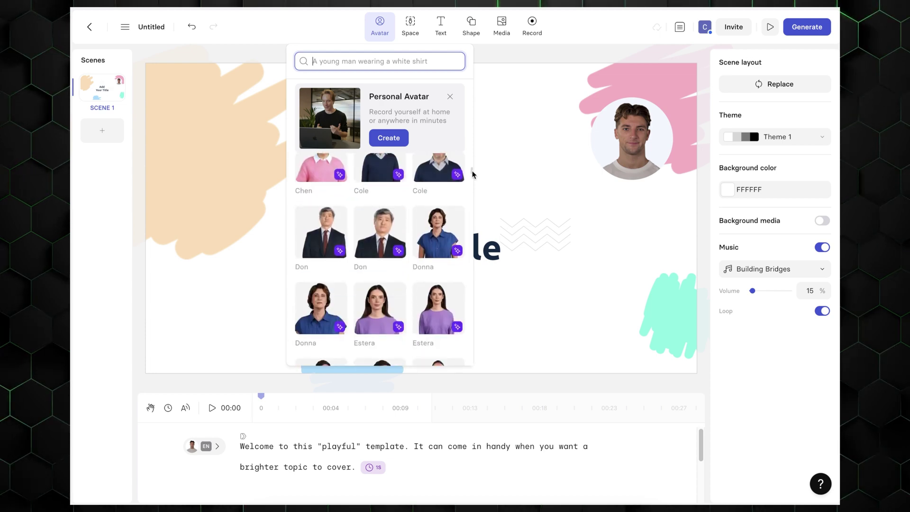
pyautogui.scroll(-10, 472, 179)
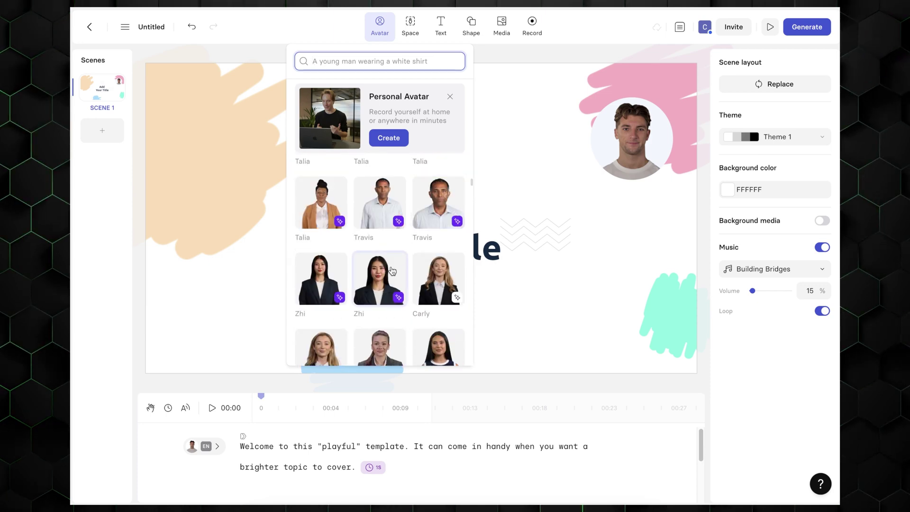
pyautogui.click(392, 270)
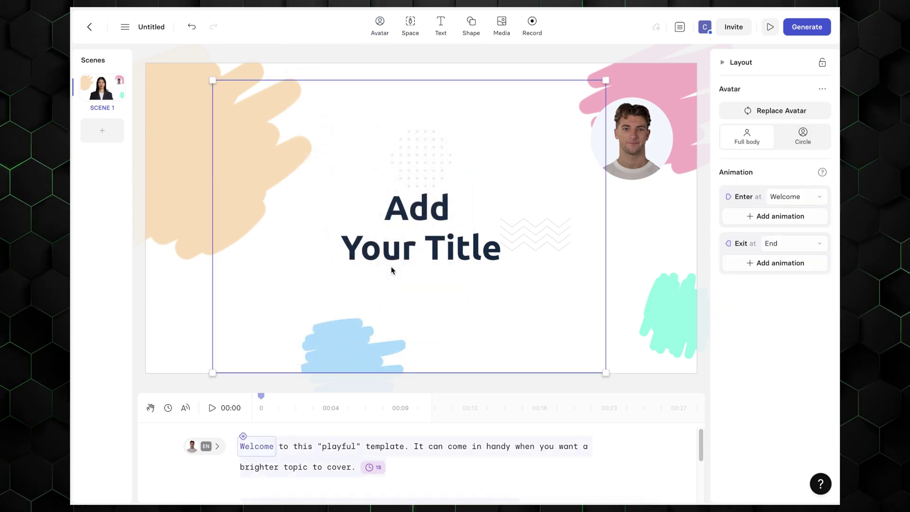
# Delete the template's original circle presenter and show the new avatar in Circle style.
pyautogui.click(639, 117)
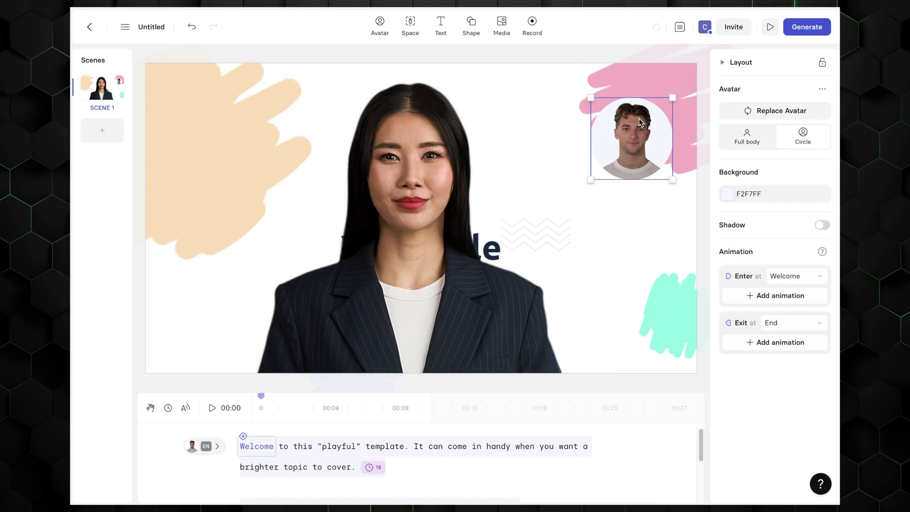
pyautogui.rightClick(639, 118)
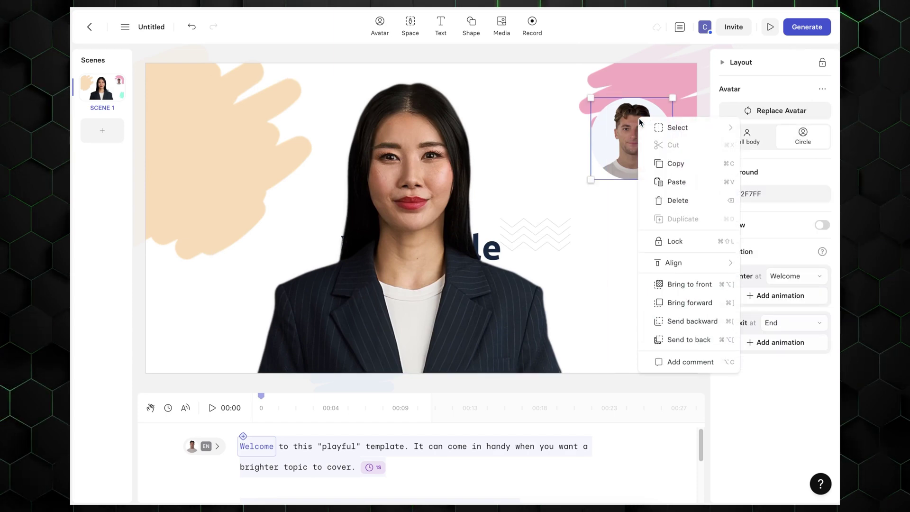
pyautogui.click(677, 200)
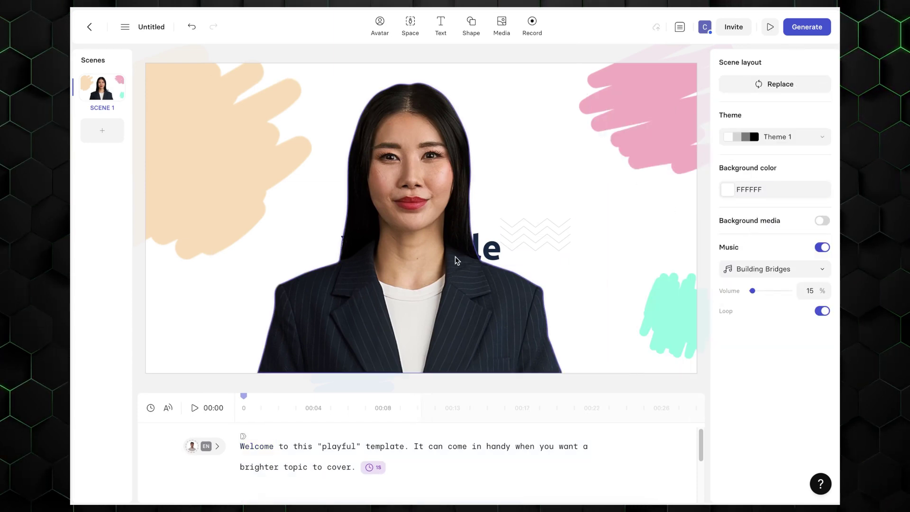
pyautogui.click(437, 322)
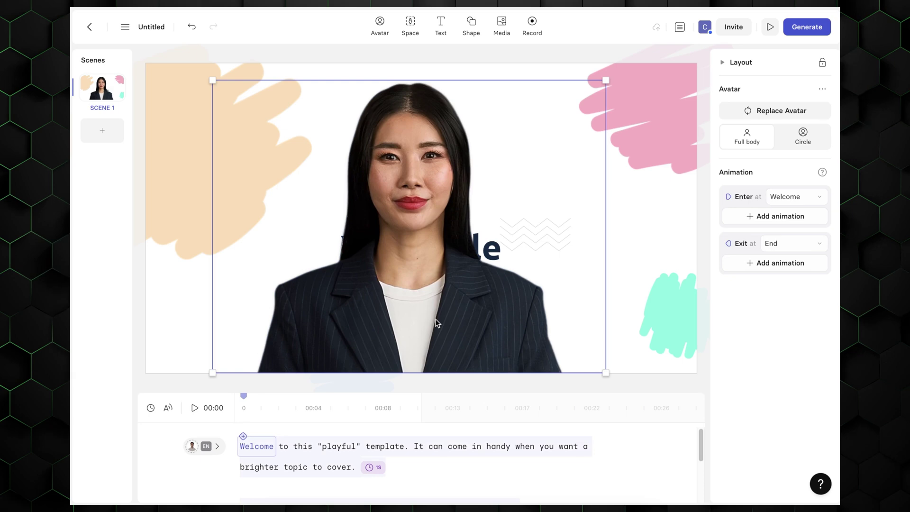
pyautogui.click(814, 140)
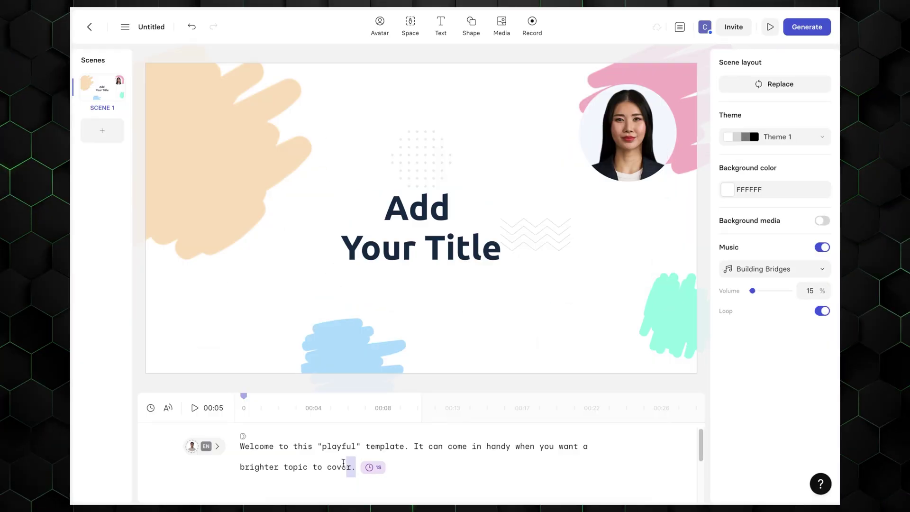
# Replace the template script with the pasted custom script and view the speaker list.
pyautogui.moveTo(344, 462); pyautogui.dragTo(263, 446)
pyautogui.hotkey('ctrl', 'v')
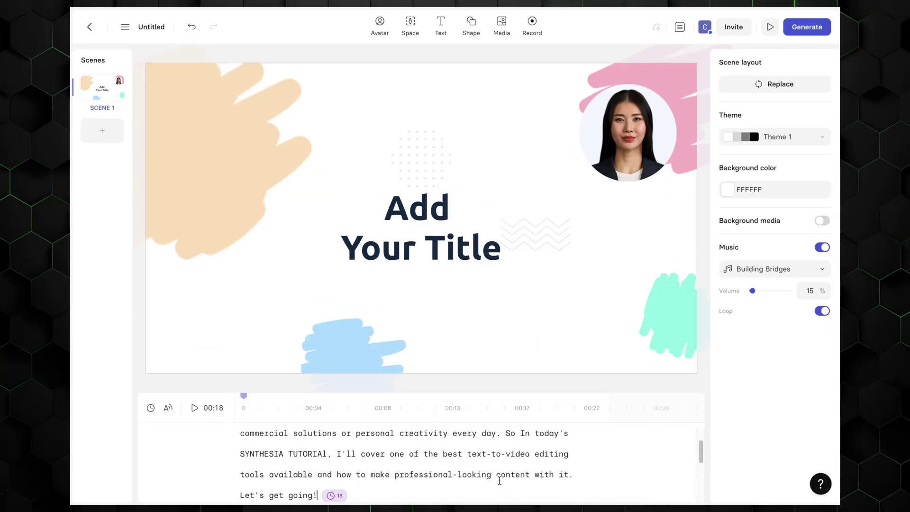
pyautogui.scroll(2, 496, 474)
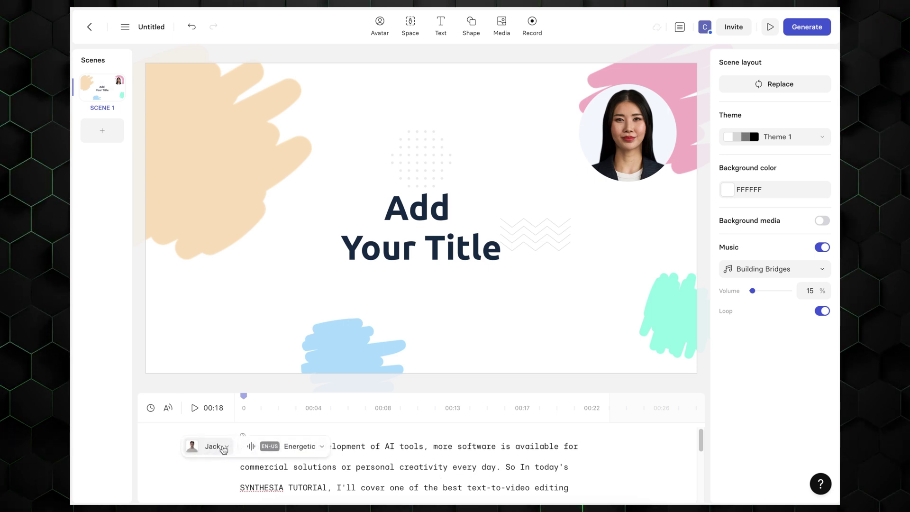
pyautogui.click(225, 447)
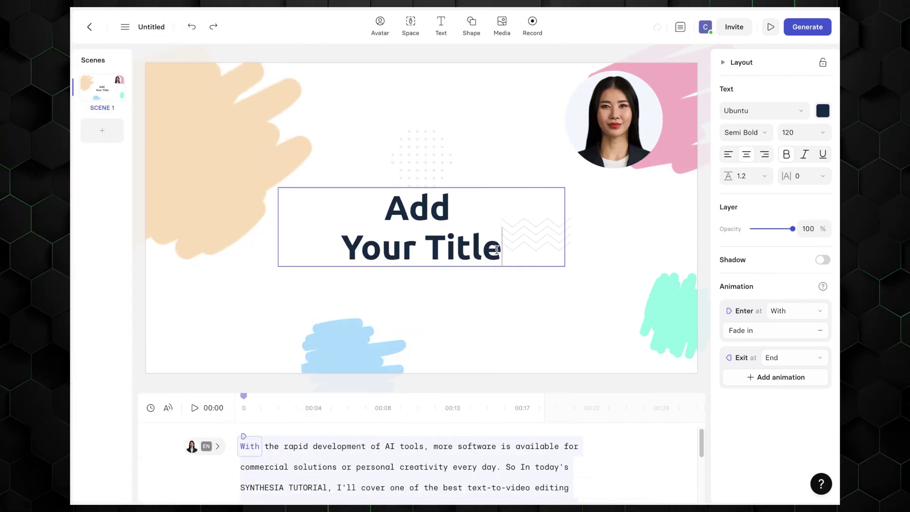
# Change the Add Your Title heading to 'Cybernews' and bring up the scene templates.
pyautogui.moveTo(496, 249); pyautogui.dragTo(370, 224)
pyautogui.write('Cybernews')
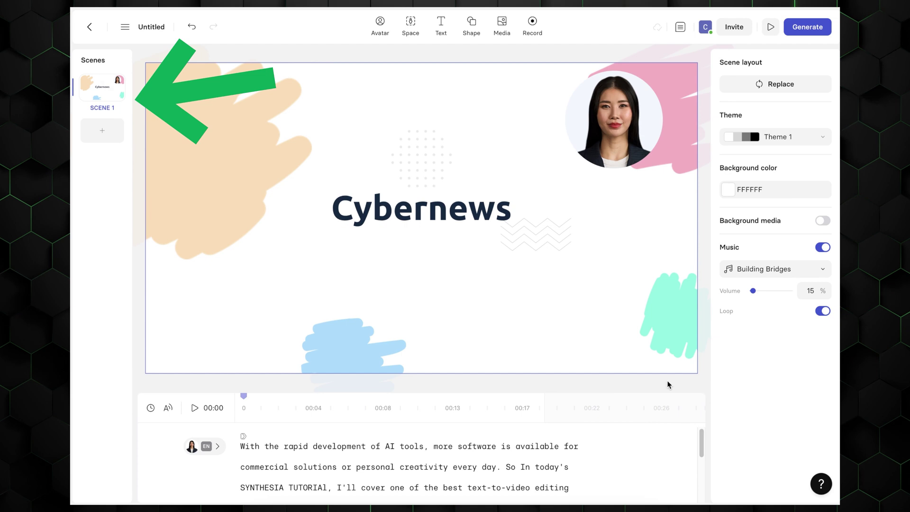
pyautogui.click(99, 131)
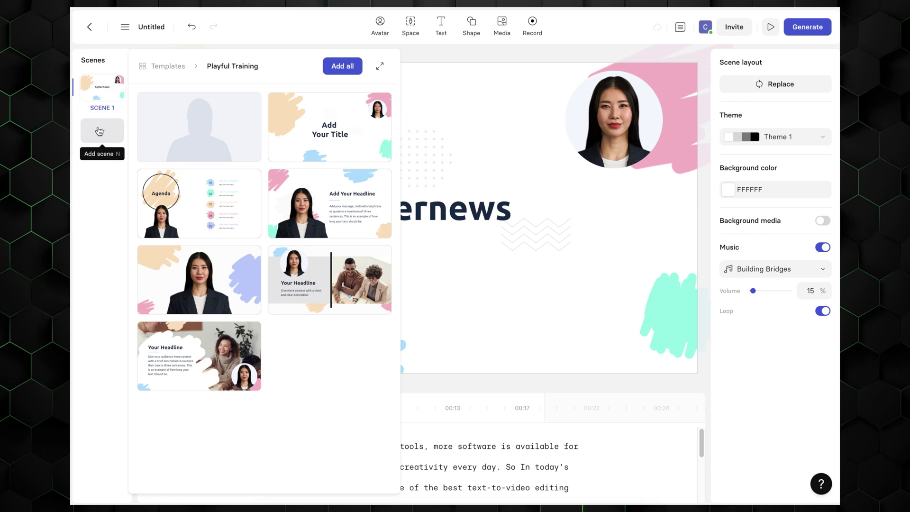
# Insert the Playful Training 'Add Your Headline' layout as scene 2.
pyautogui.moveTo(178, 196)
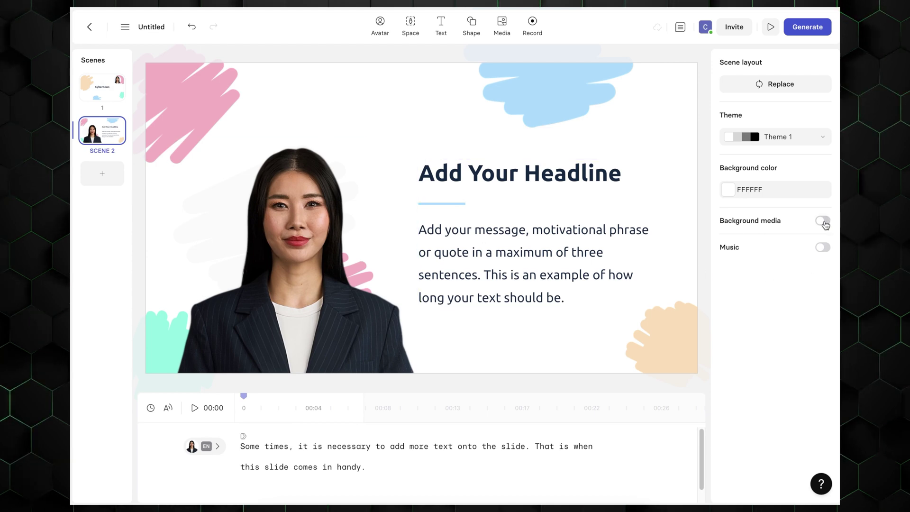
# Try a green Getty background clip, remove it, then set the background colour to green 00933D.
pyautogui.click(823, 221)
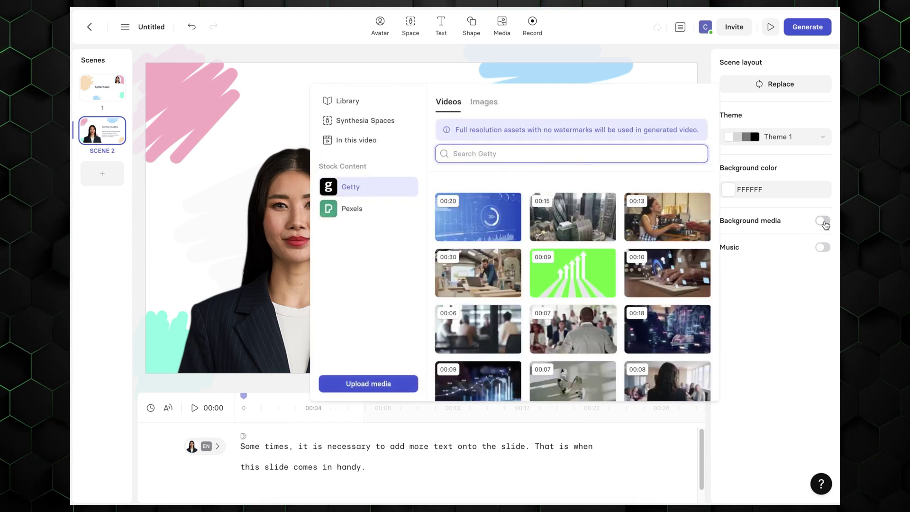
pyautogui.scroll(-5, 574, 285)
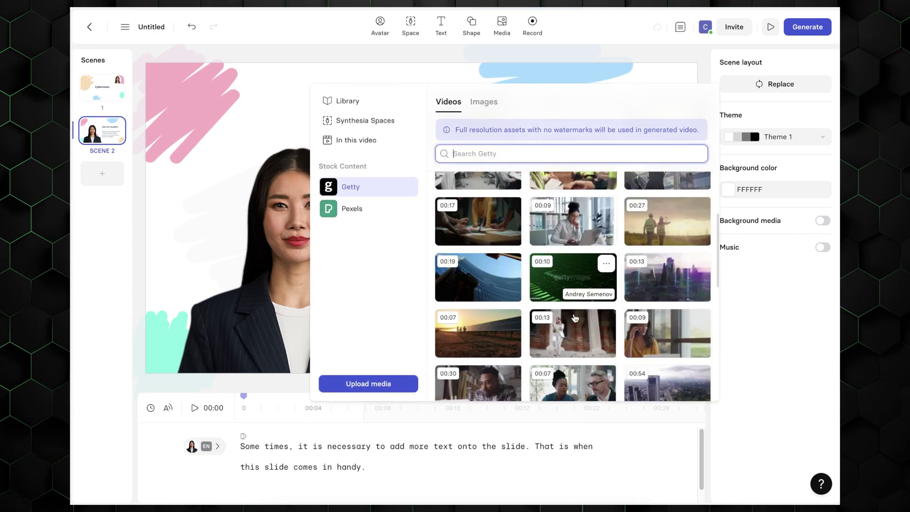
pyautogui.click(582, 274)
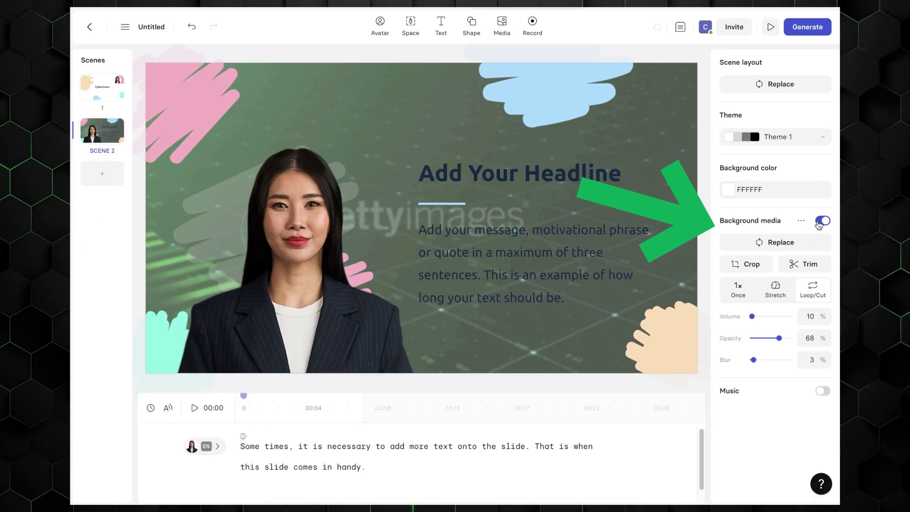
pyautogui.click(819, 222)
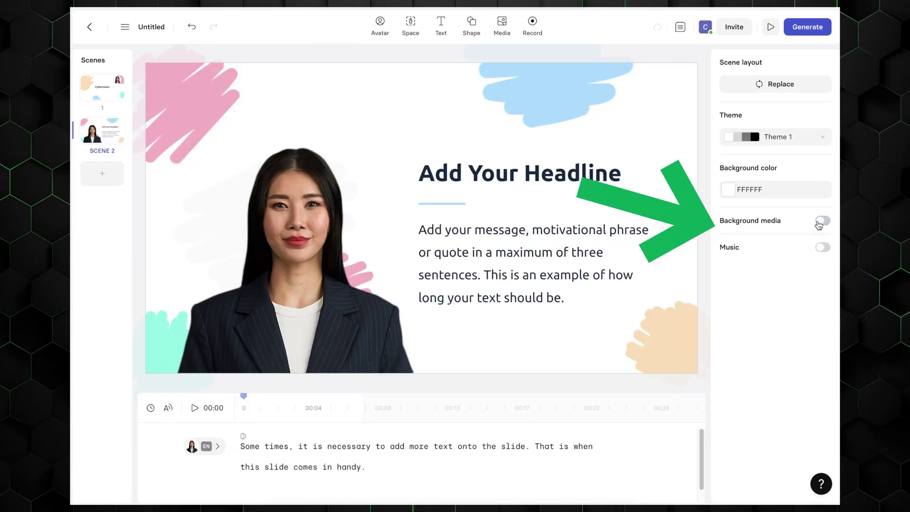
pyautogui.click(730, 193)
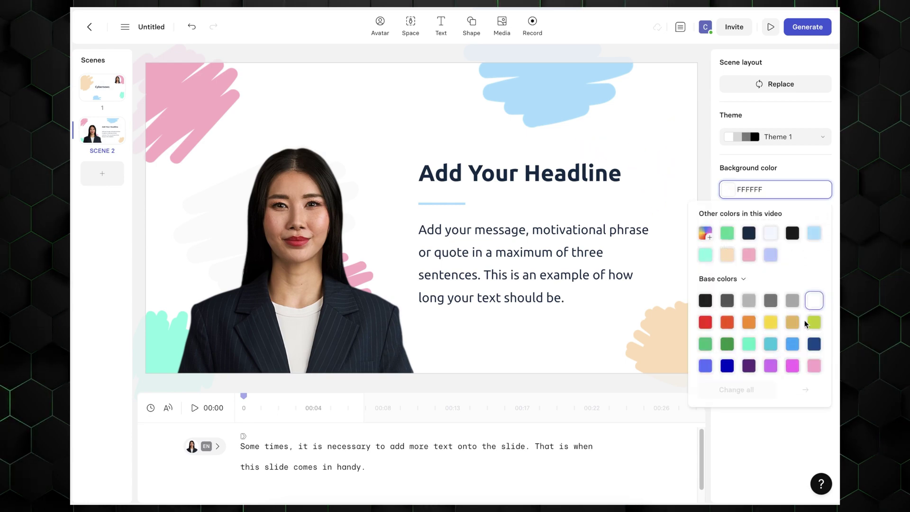
pyautogui.click(725, 344)
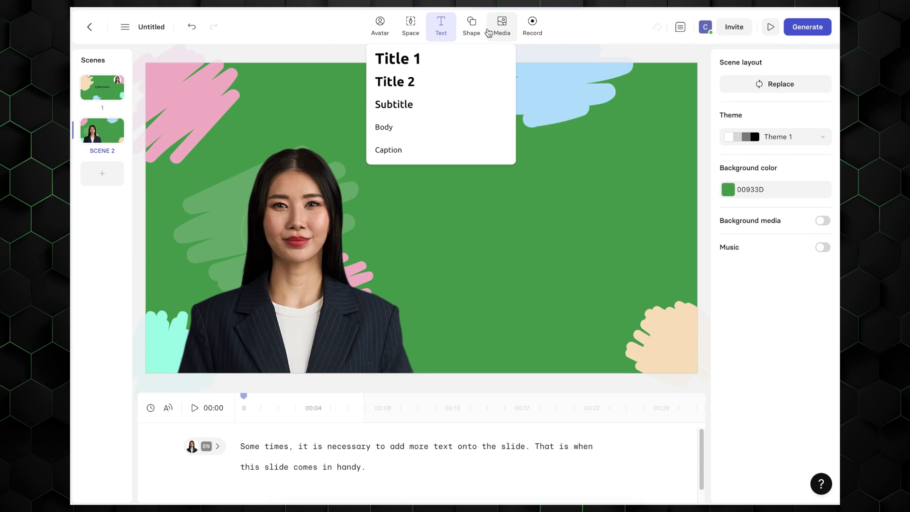
pyautogui.click(473, 30)
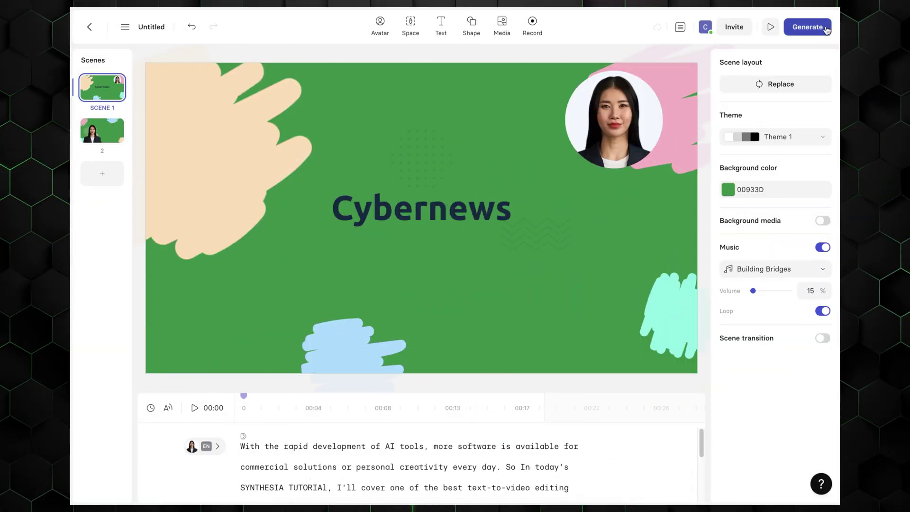
# Title the video 'Cybernews', paste a description, and start the 10-minute generation.
pyautogui.click(807, 27)
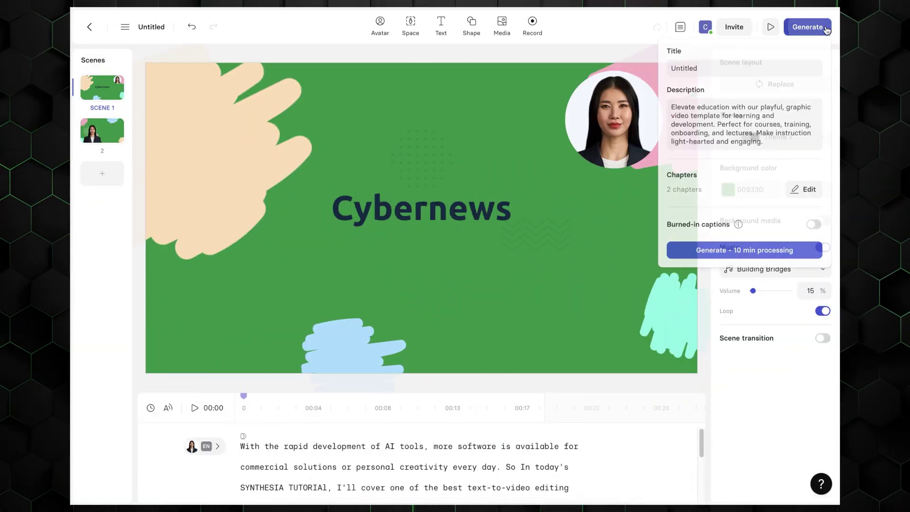
pyautogui.click(716, 63)
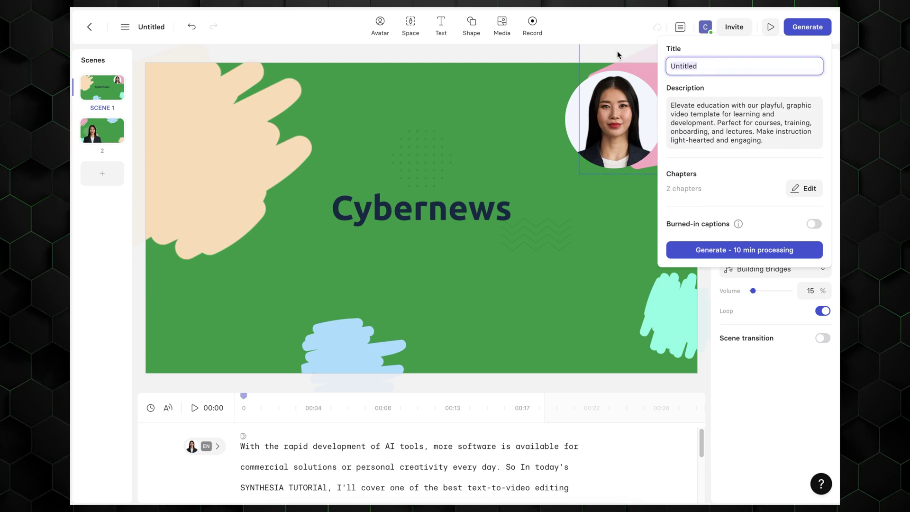
pyautogui.hotkey('ctrl', 'a')
pyautogui.write('C')
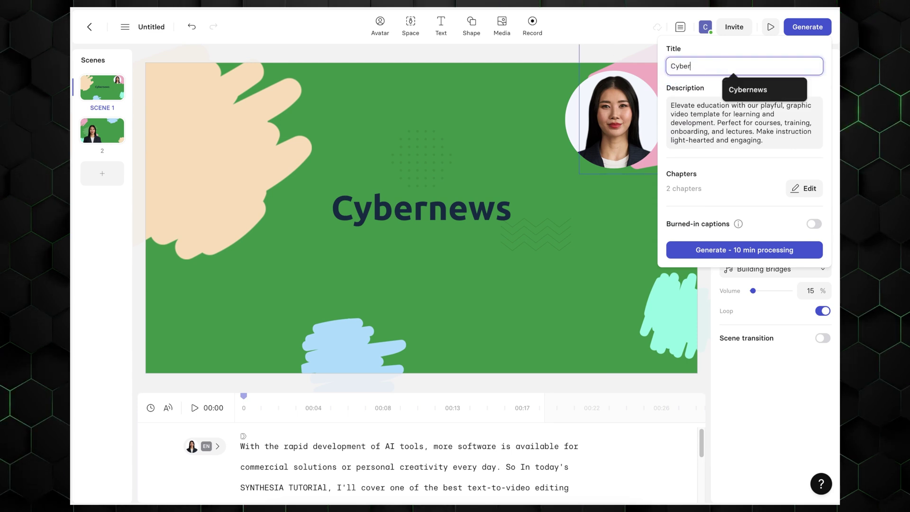
pyautogui.write('yberne')
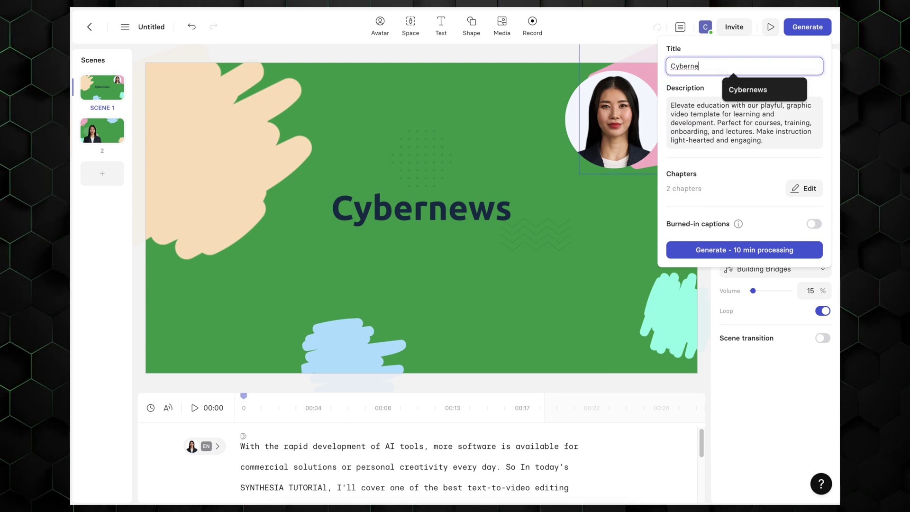
pyautogui.write('ws')
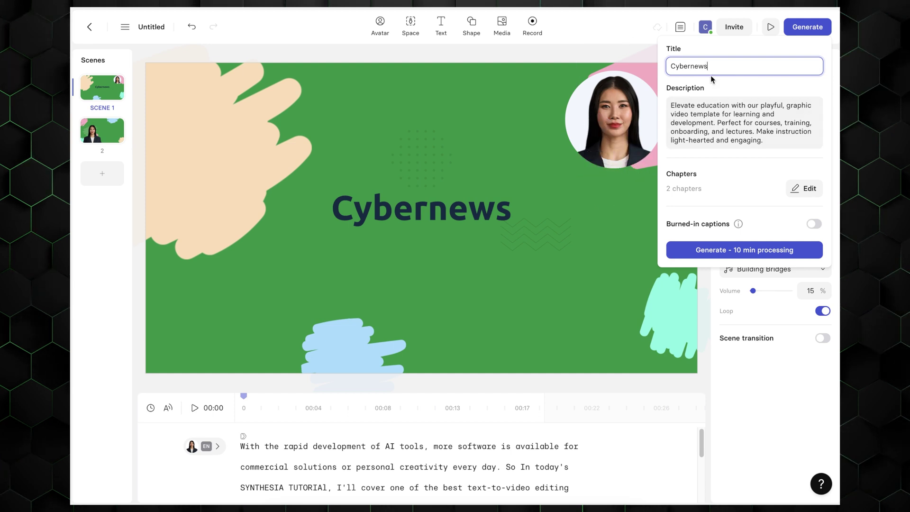
pyautogui.click(693, 106)
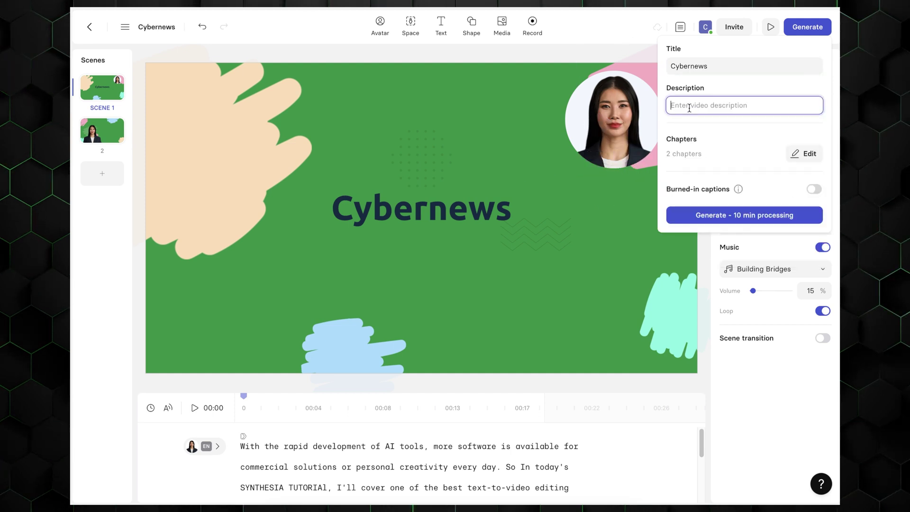
pyautogui.write('Cybernews is an independent media outlet, where journalists and security experts debunk cyber by research, testing and data.')
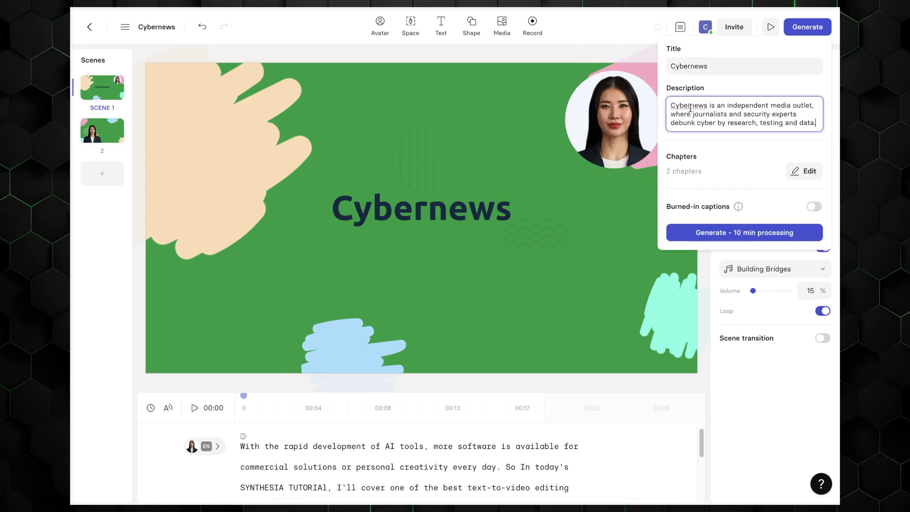
pyautogui.click(714, 241)
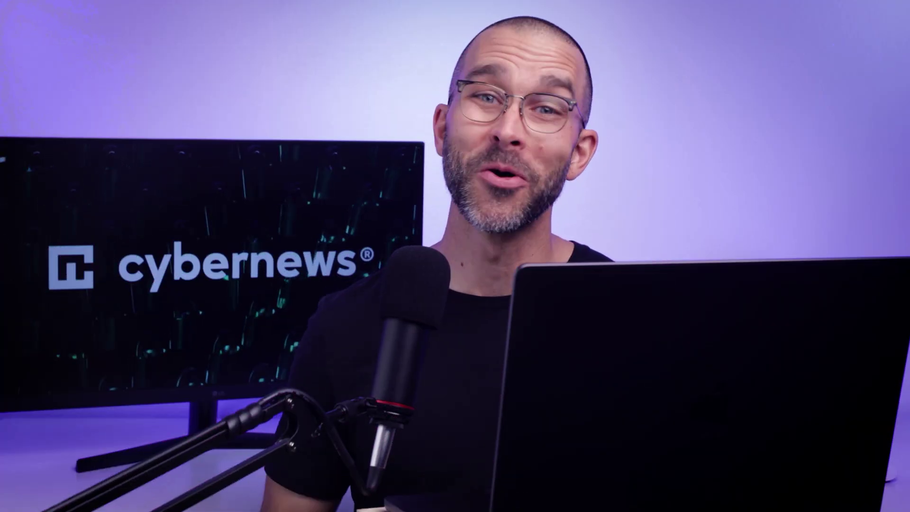